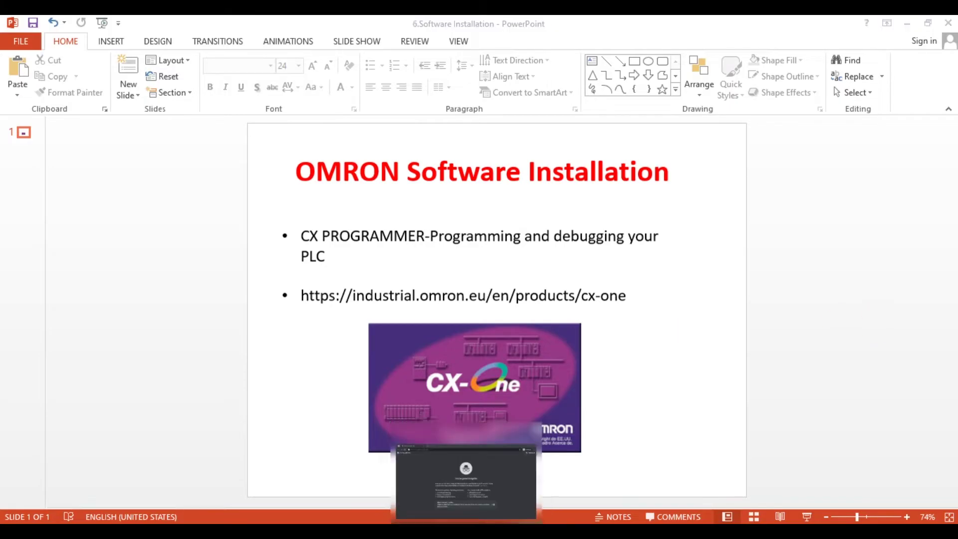
Paste the OMRON CX-One product page URL into the Chrome incognito window and load it
click(468, 479)
right_click(287, 51)
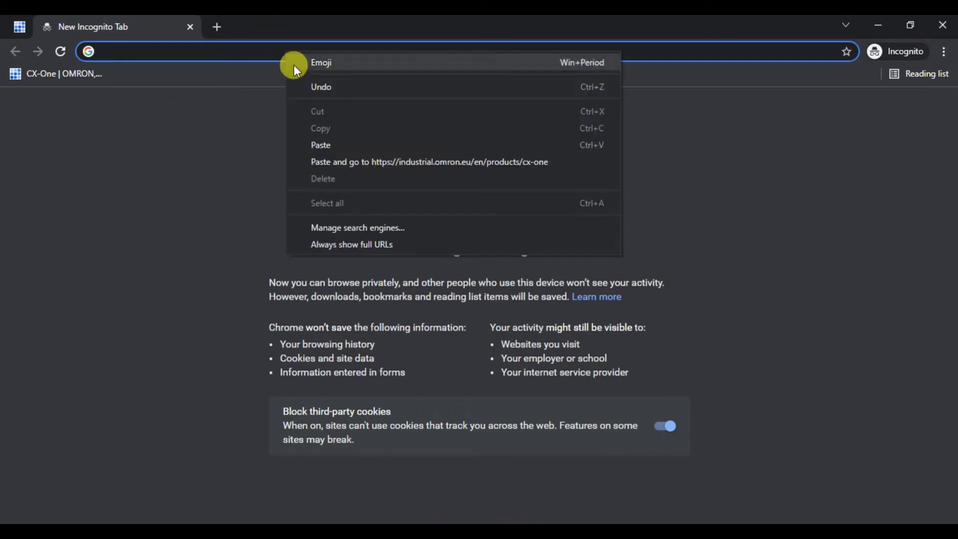
click(323, 144)
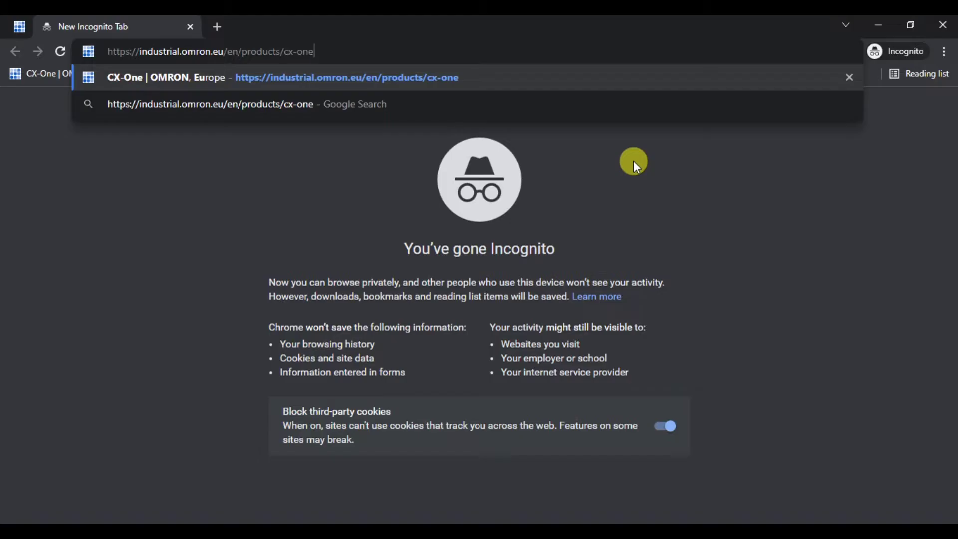
key(Return)
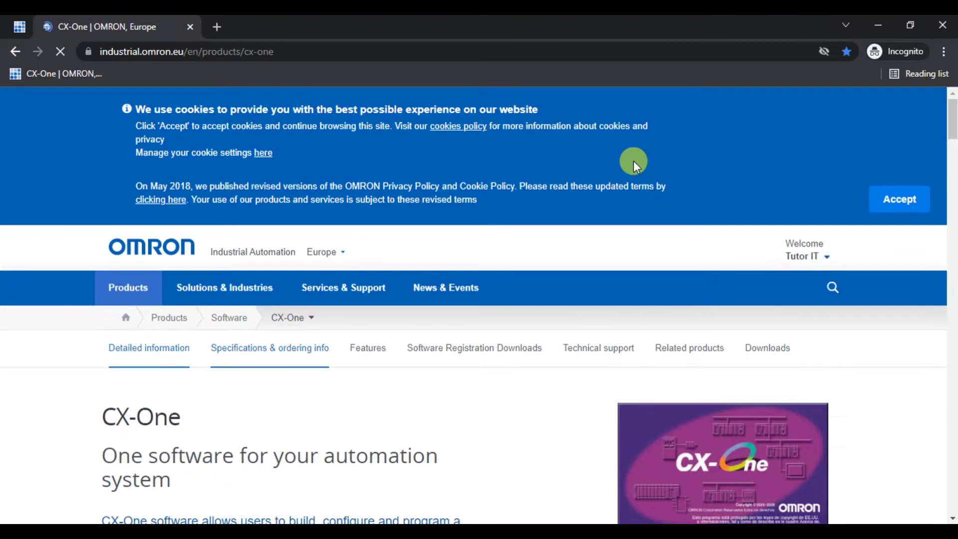
Accept the site cookies, then start and cancel the CX-One Trial v4.51 zip download
click(899, 199)
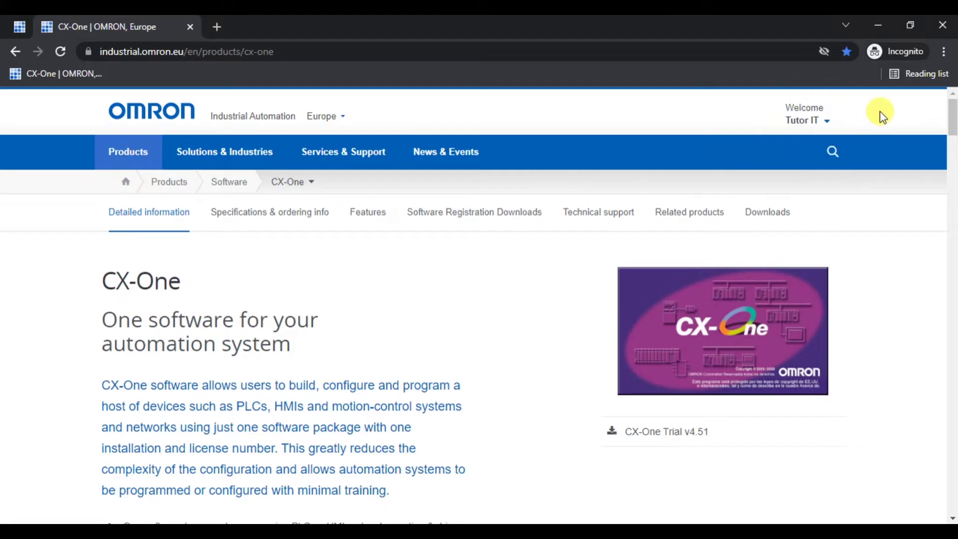
click(832, 151)
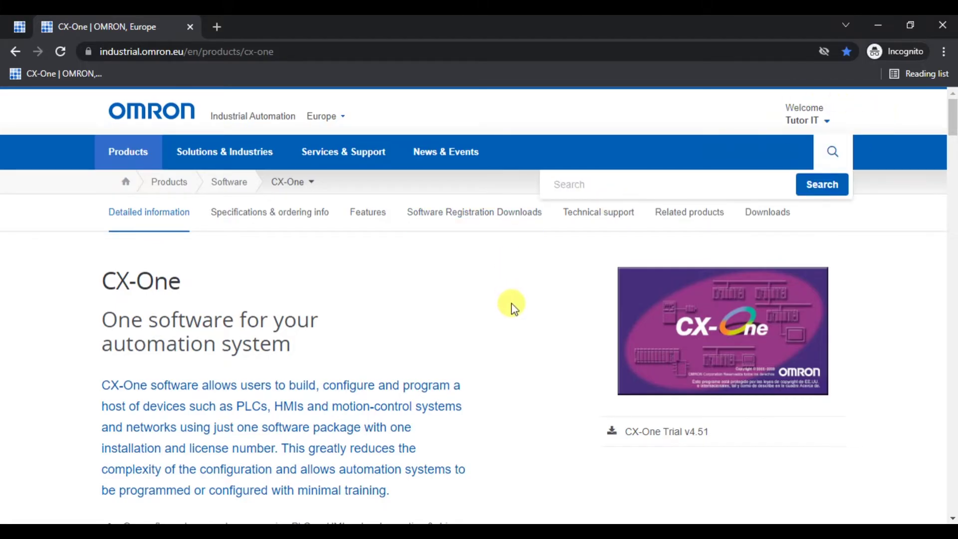
scroll(513, 301, down, 3)
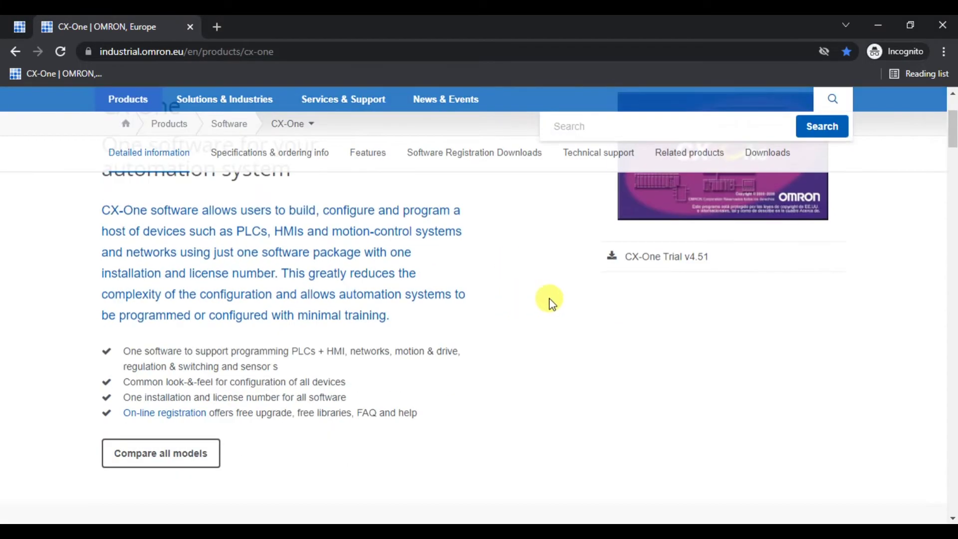
click(676, 265)
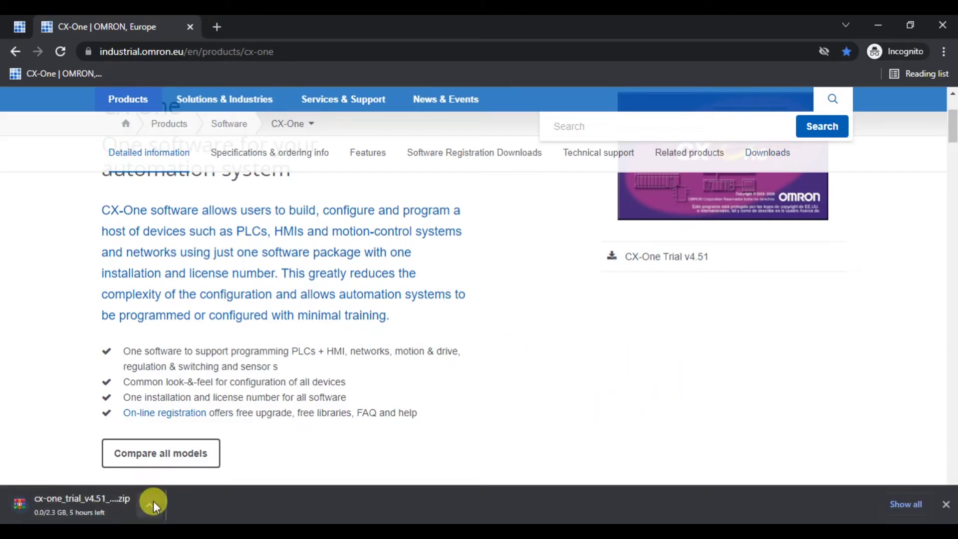
click(154, 501)
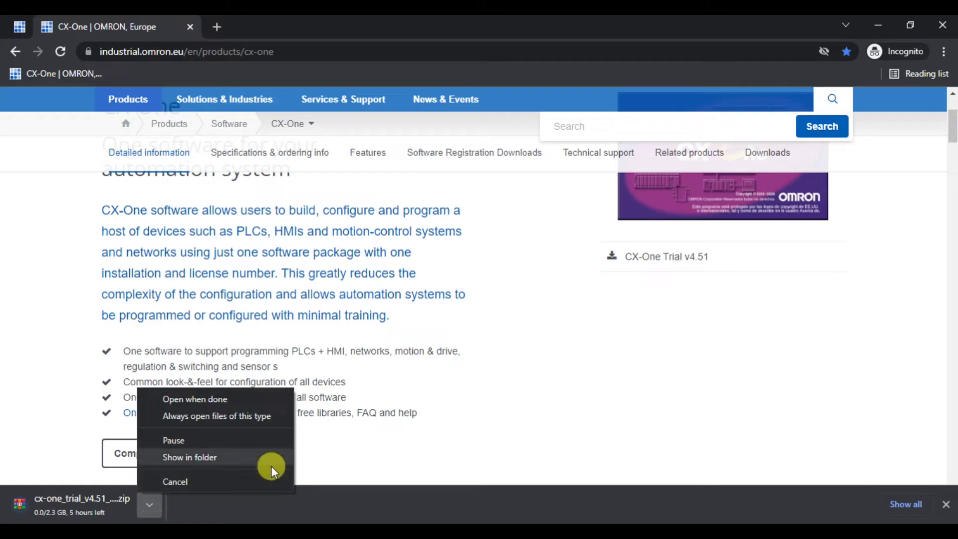
click(272, 479)
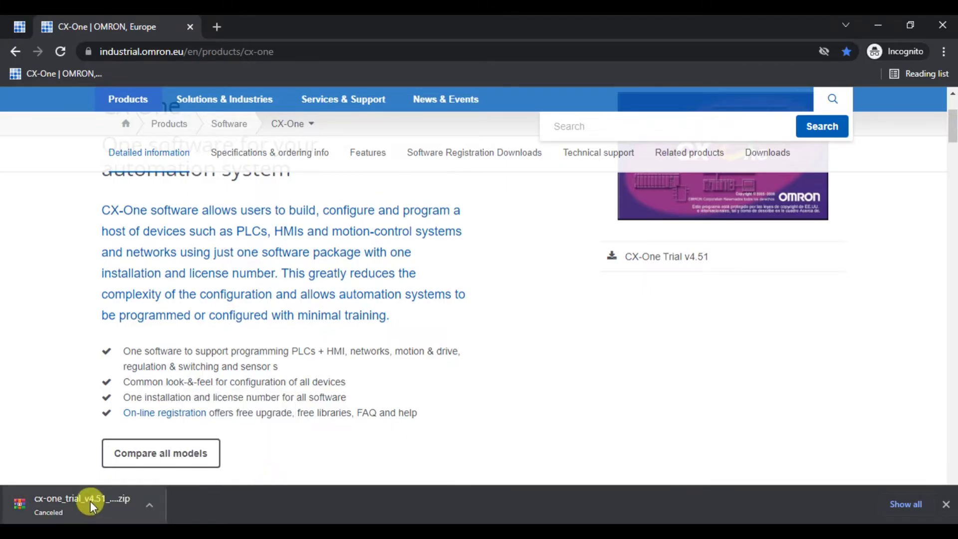
Mount the CXONE_V4.51 disc image from Software and select setup on the DVD drive
click(281, 460)
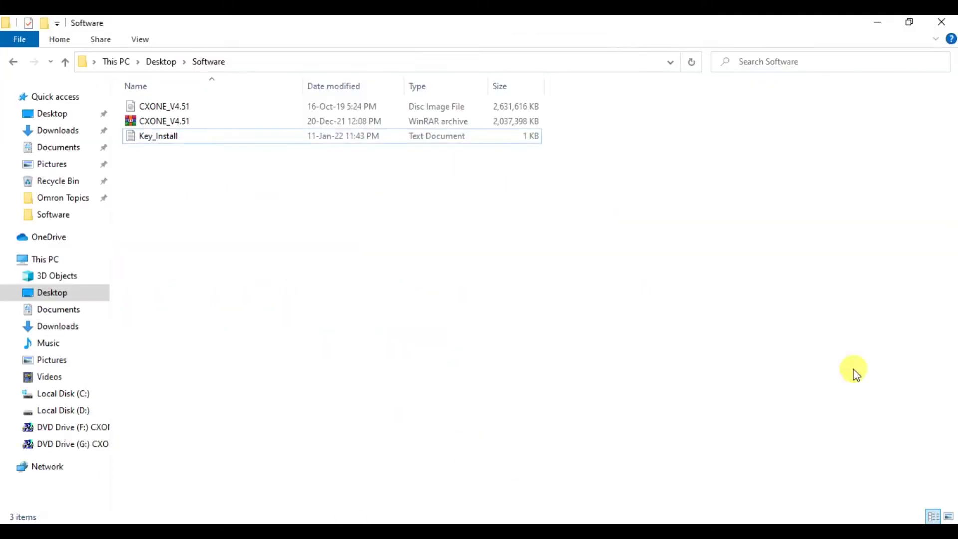
click(472, 122)
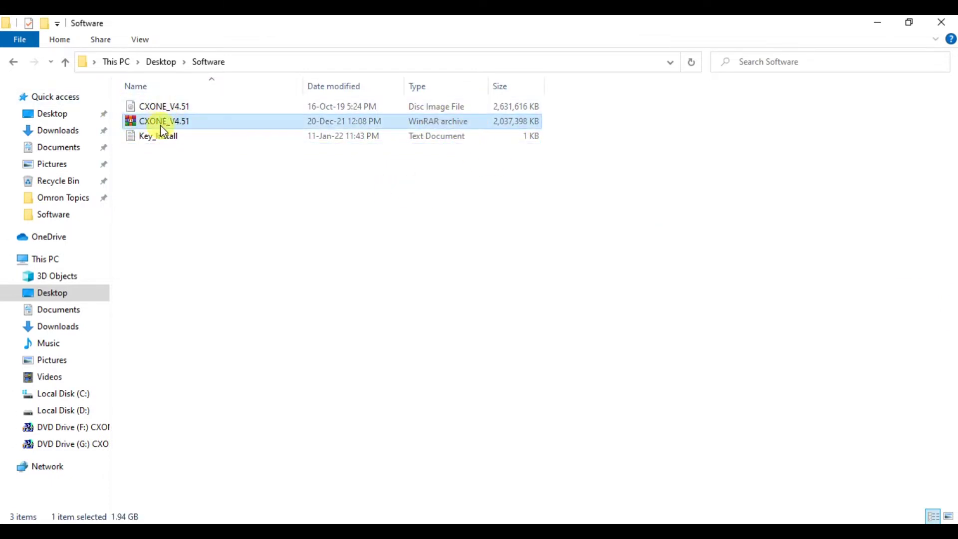
click(194, 108)
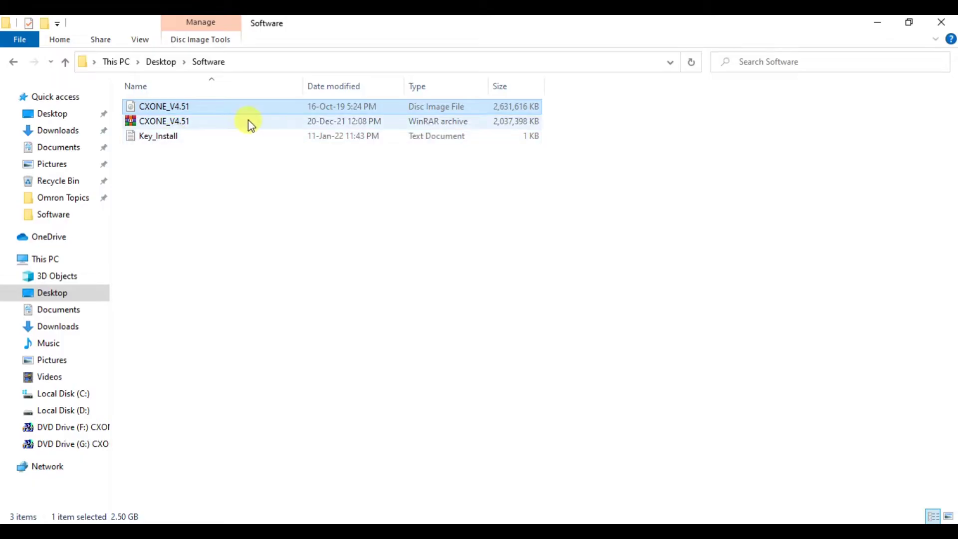
double_click(281, 108)
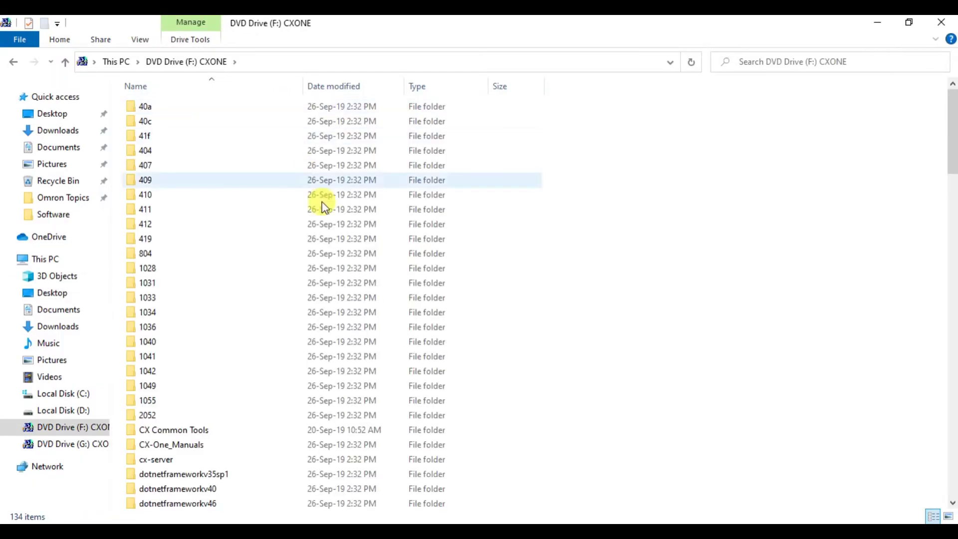
scroll(330, 277, down, 5)
scroll(332, 284, down, 5)
scroll(332, 284, down, 5)
scroll(333, 288, down, 5)
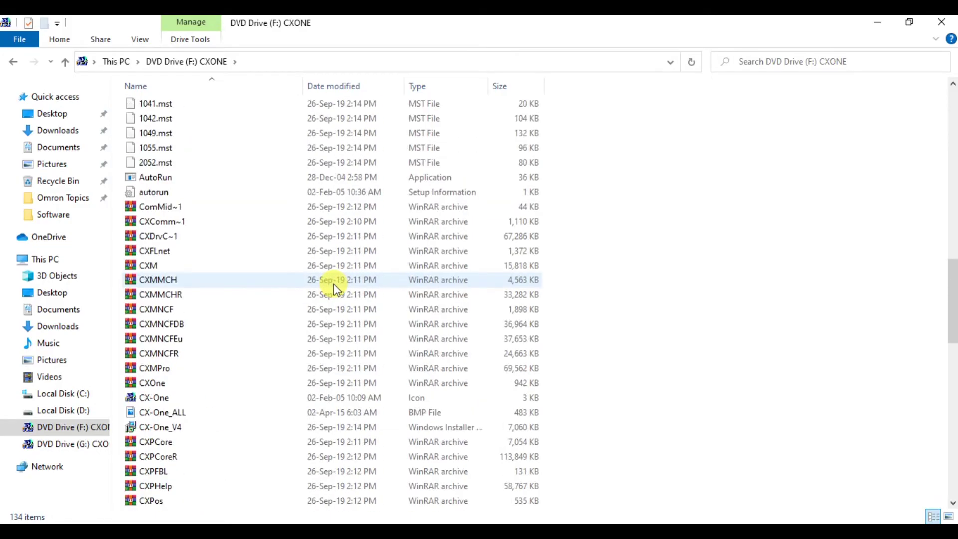
scroll(334, 288, down, 6)
scroll(333, 288, down, 9)
scroll(334, 289, down, 2)
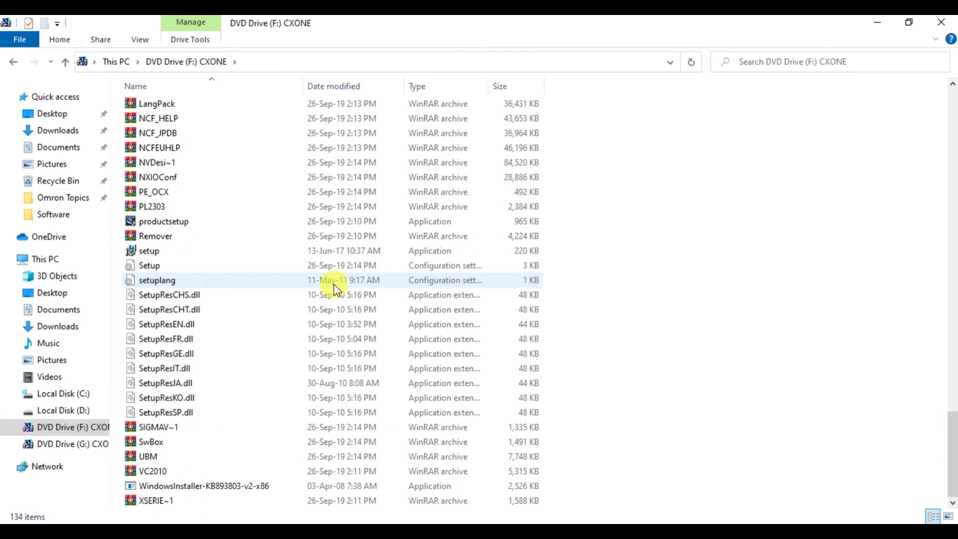
click(165, 254)
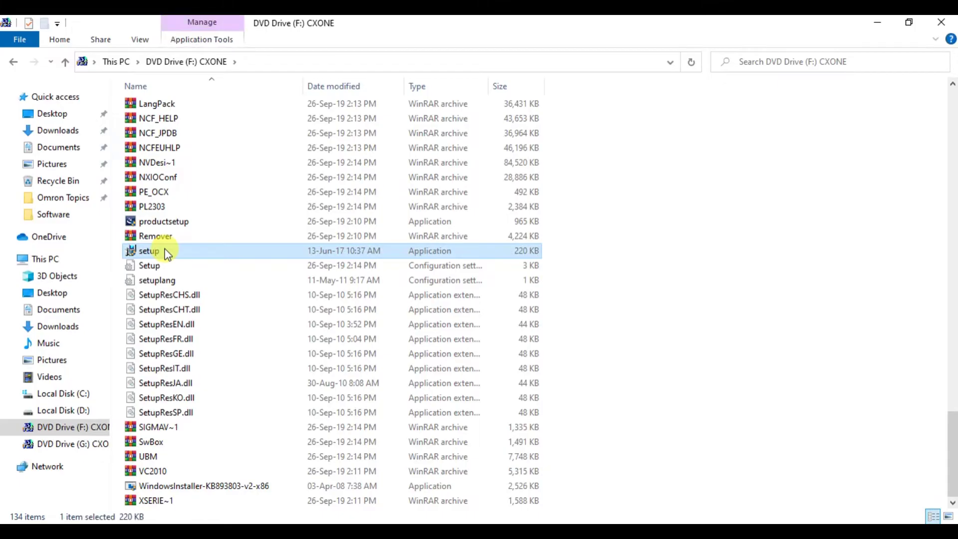
Run setup as administrator with English as the setup language
right_click(166, 254)
click(236, 274)
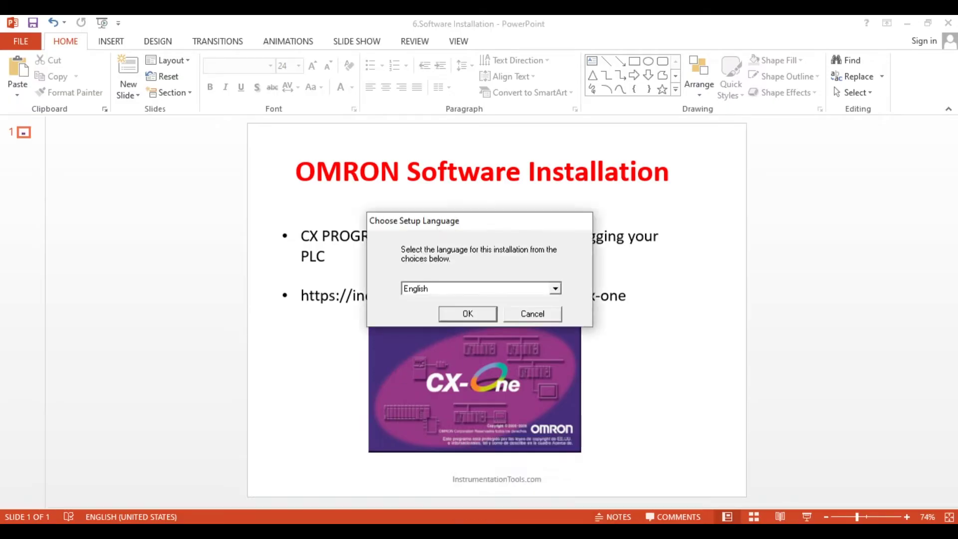
click(468, 314)
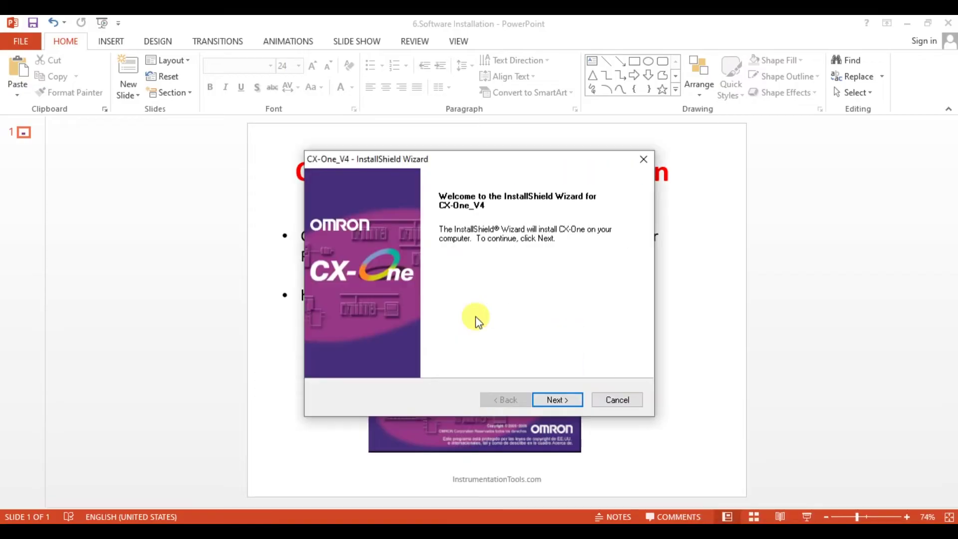
Pass the welcome page and accept the license agreement terms
click(560, 399)
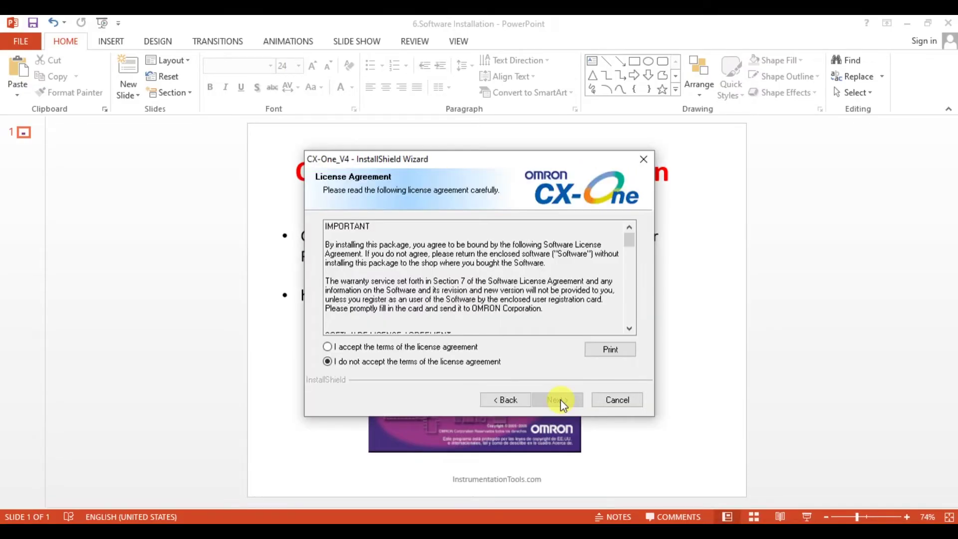
click(467, 347)
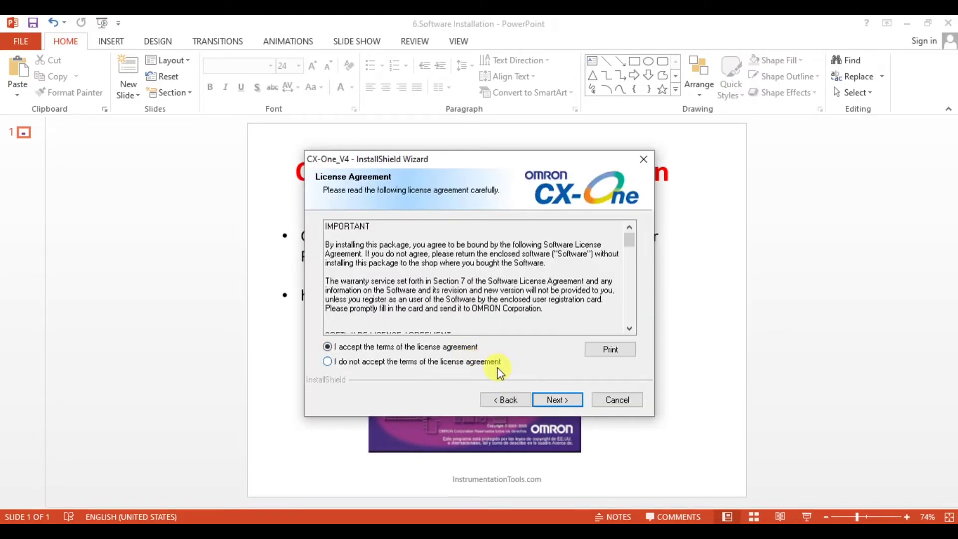
click(566, 403)
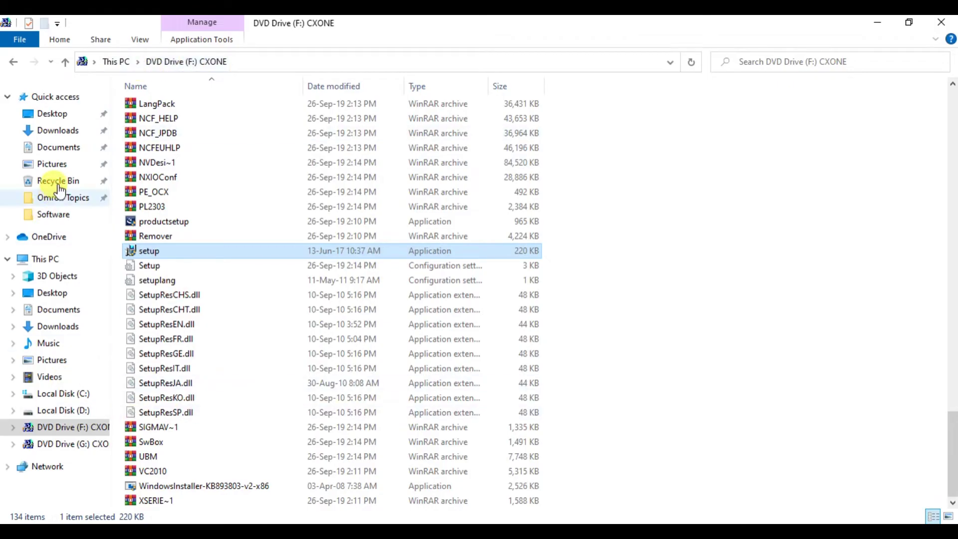
Open the Key_Install file from the Software folder to read the license key
click(67, 215)
double_click(189, 135)
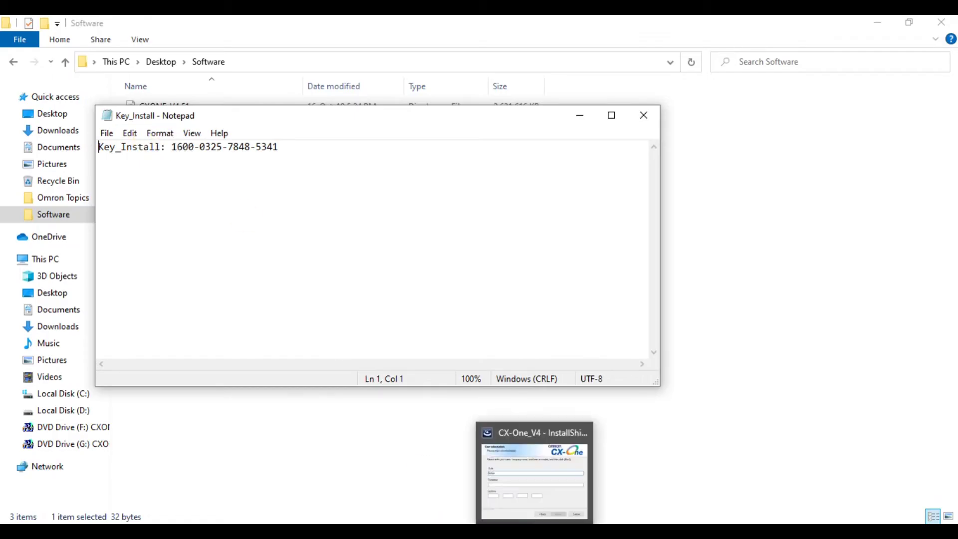
click(535, 502)
click(338, 338)
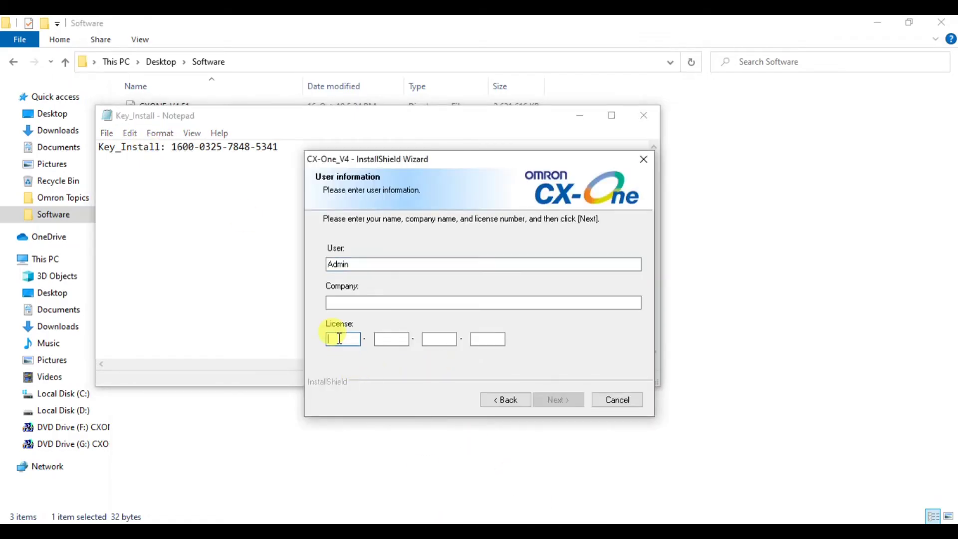
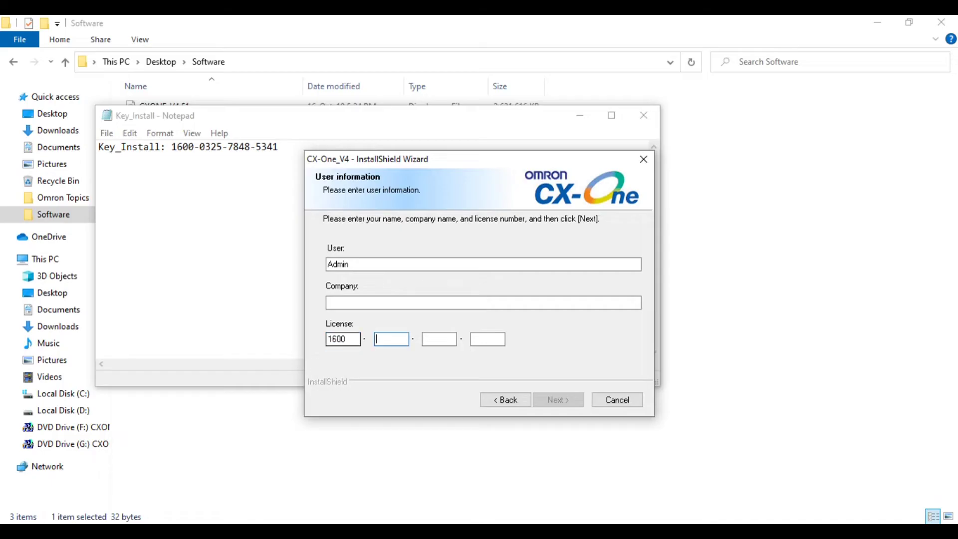
click(341, 301)
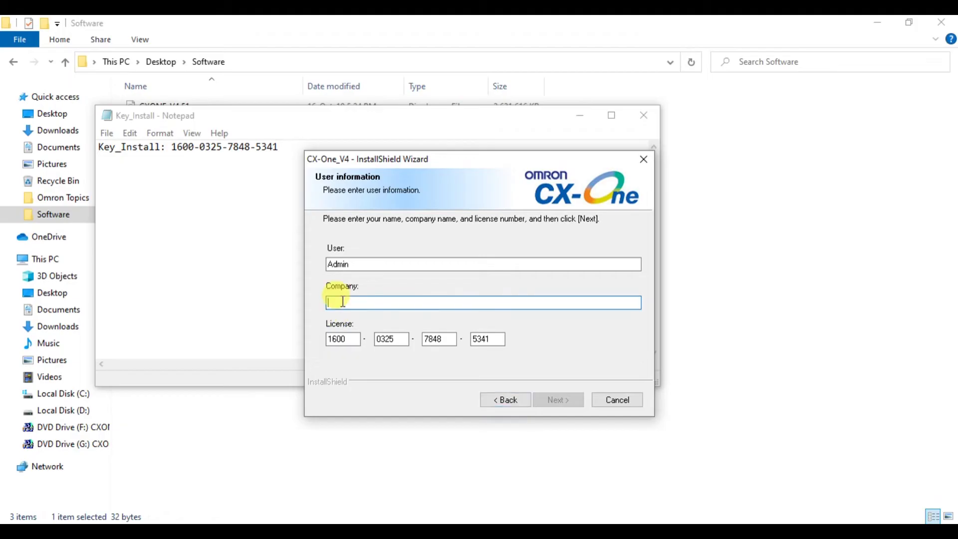
text(abc)
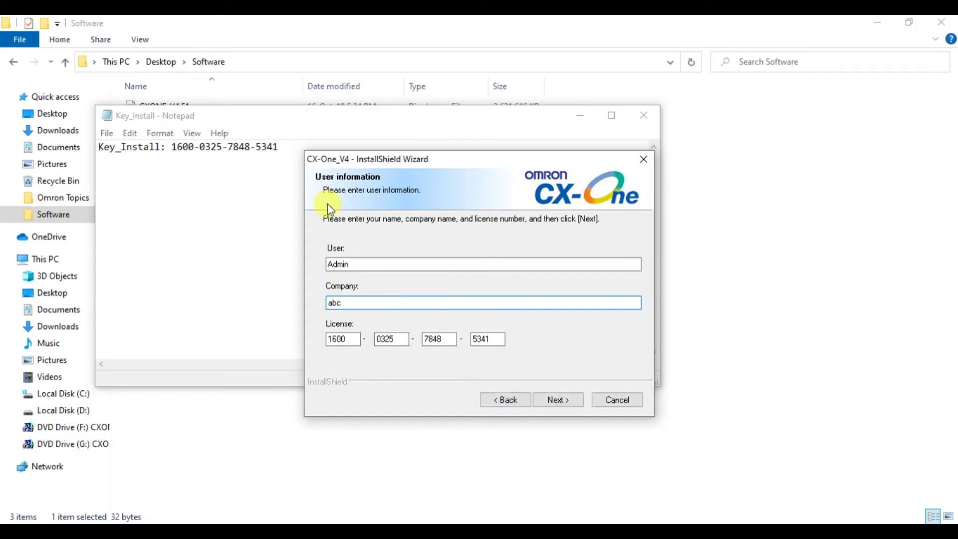
click(566, 406)
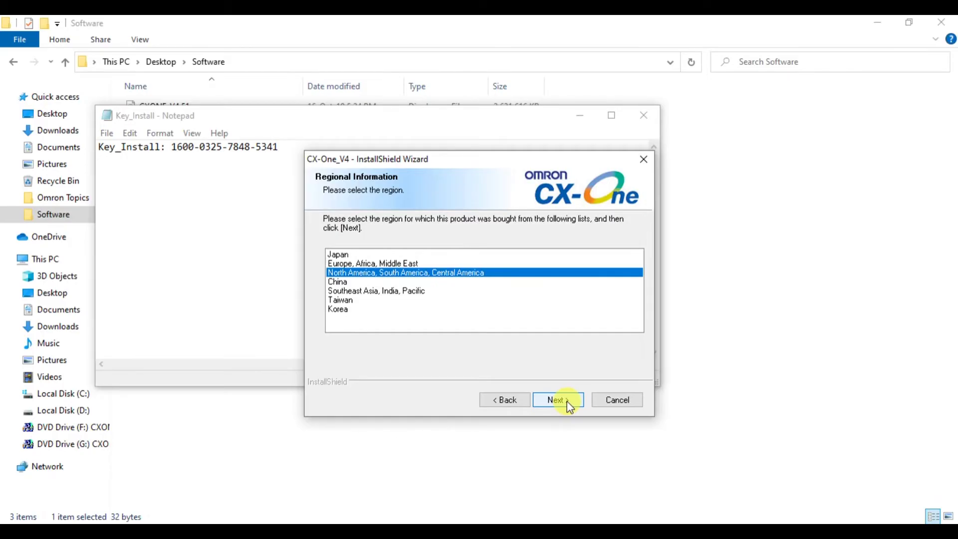
Keep the North America region and Complete setup type, stepping back once to recheck
click(567, 406)
click(568, 405)
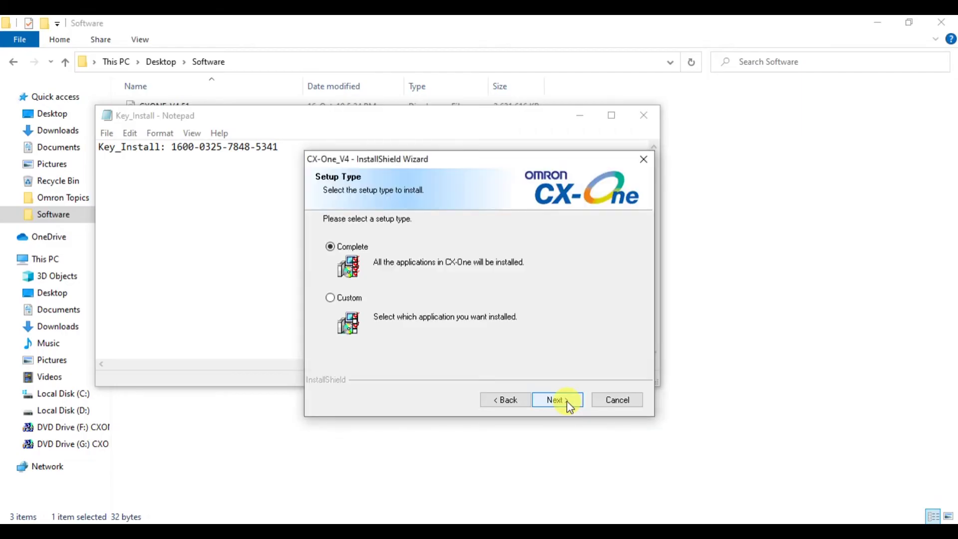
click(568, 406)
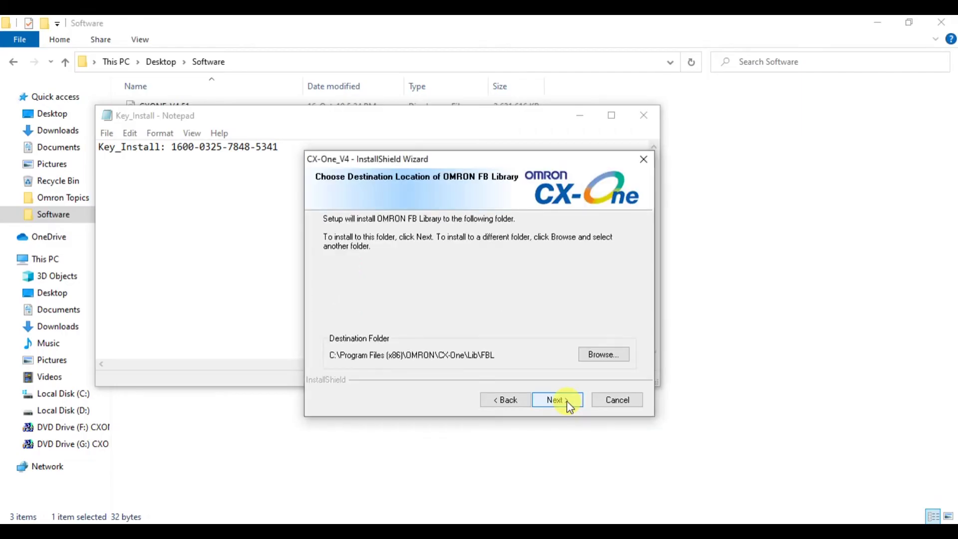
click(507, 400)
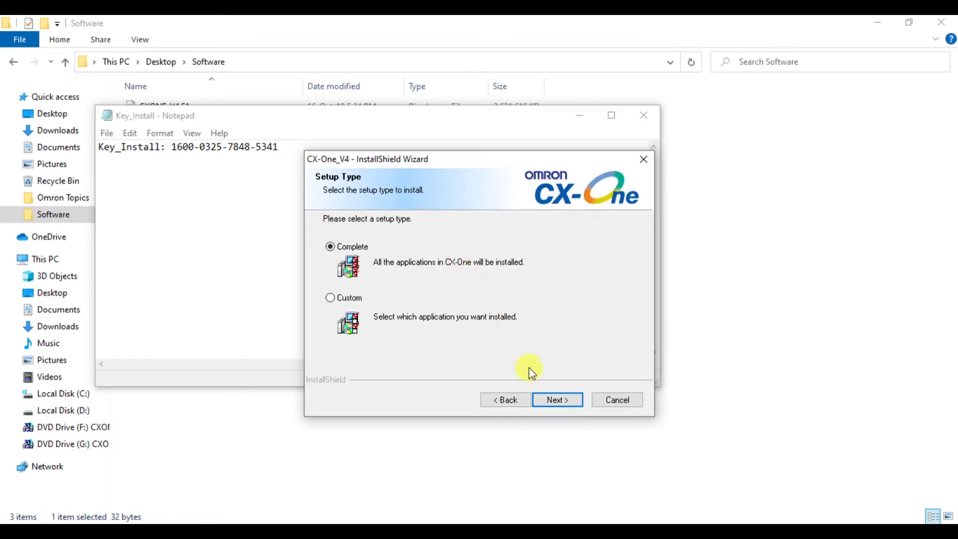
click(558, 402)
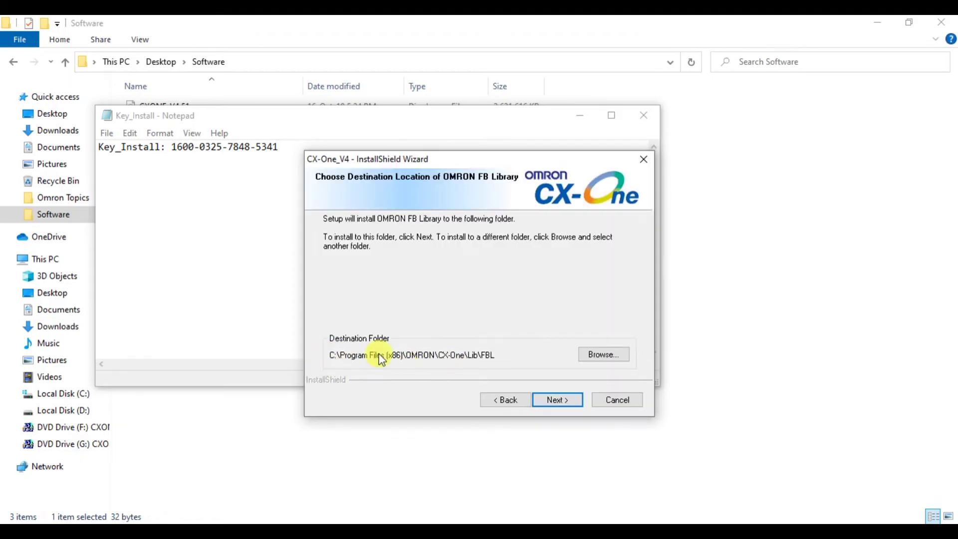
click(460, 479)
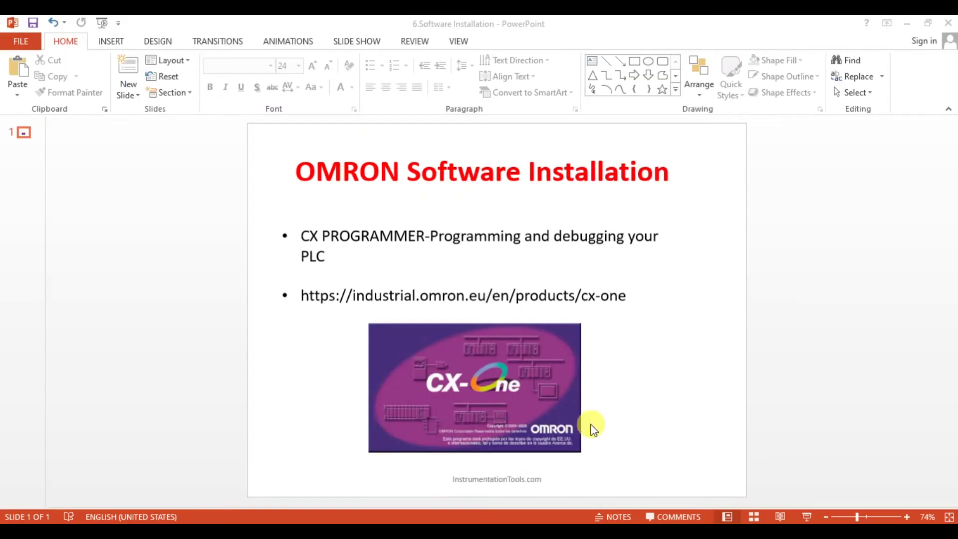
Accept the default FB Library and program folders and start installing CX-One
key(alt+Tab)
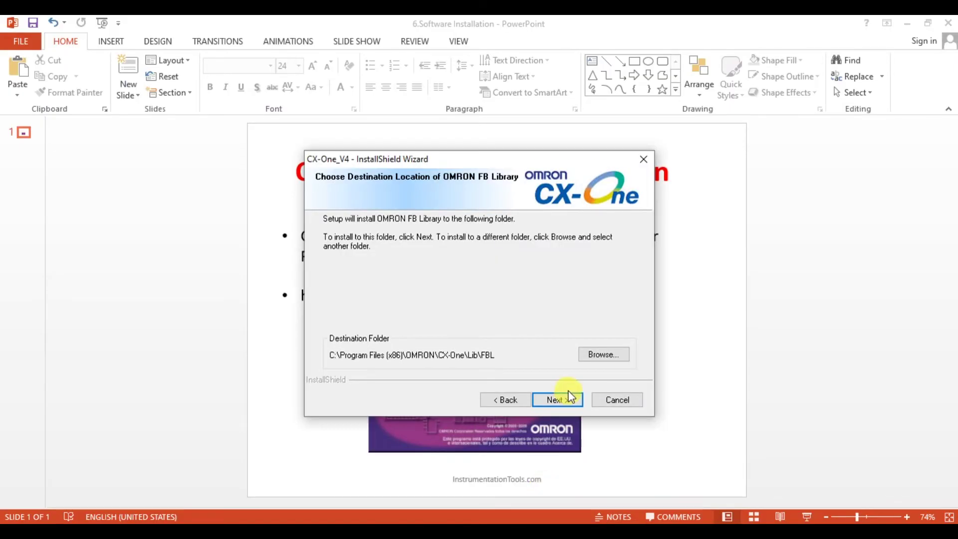
click(570, 397)
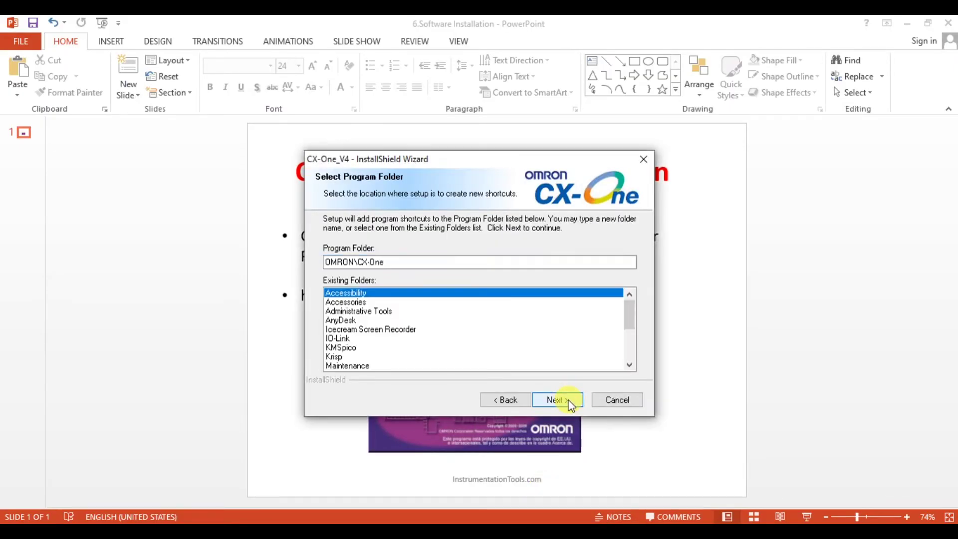
click(568, 400)
click(568, 400)
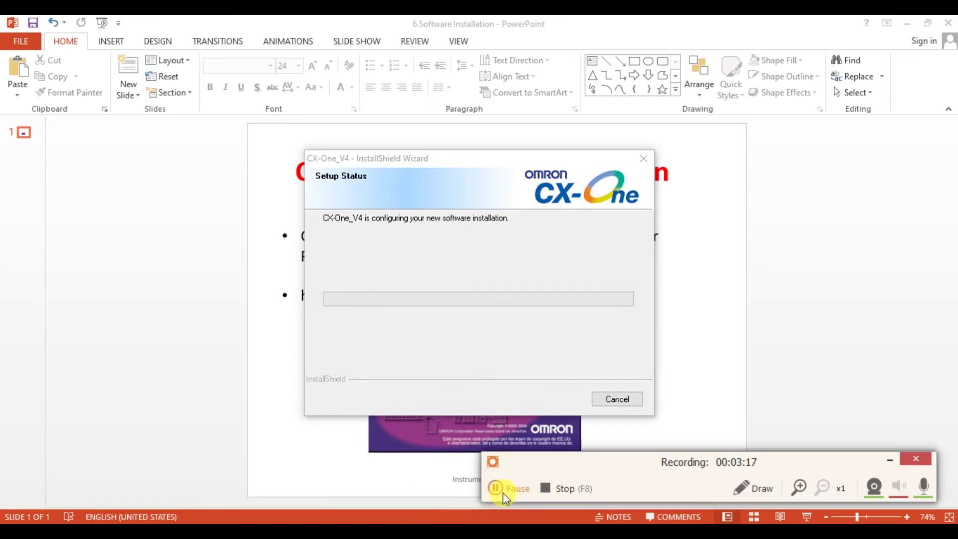
click(522, 499)
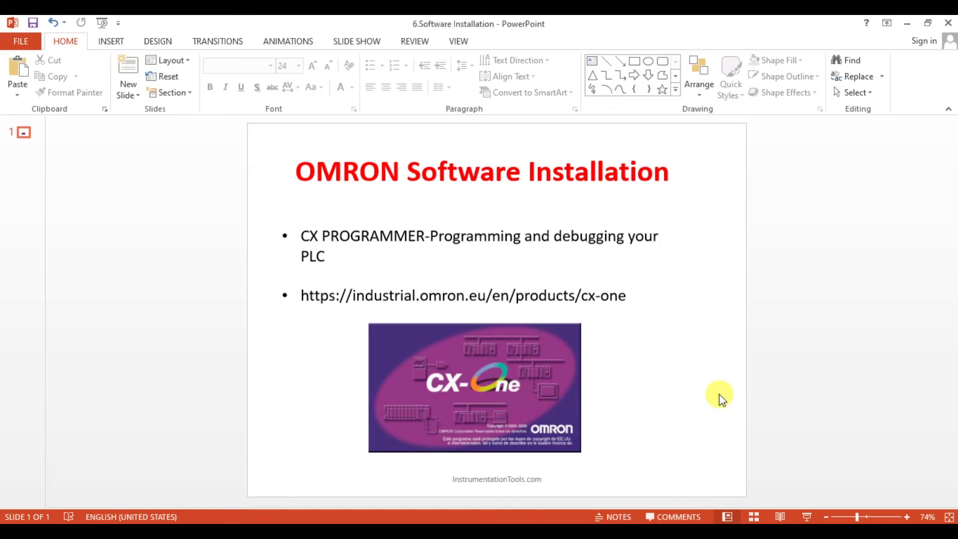
mouse_move(336, 512)
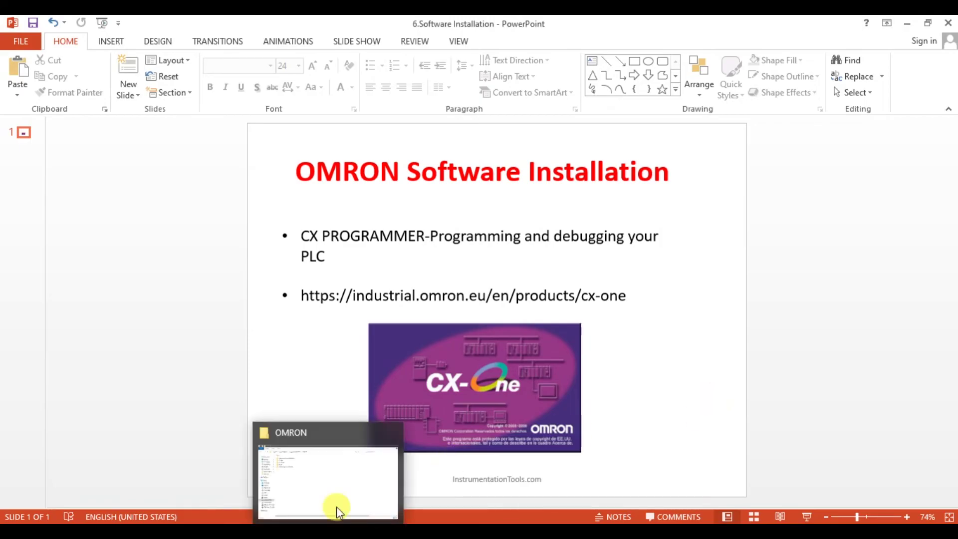
Show C:\Program Files (x86)\OMRON with its CX-One and CX-Server folders
click(348, 480)
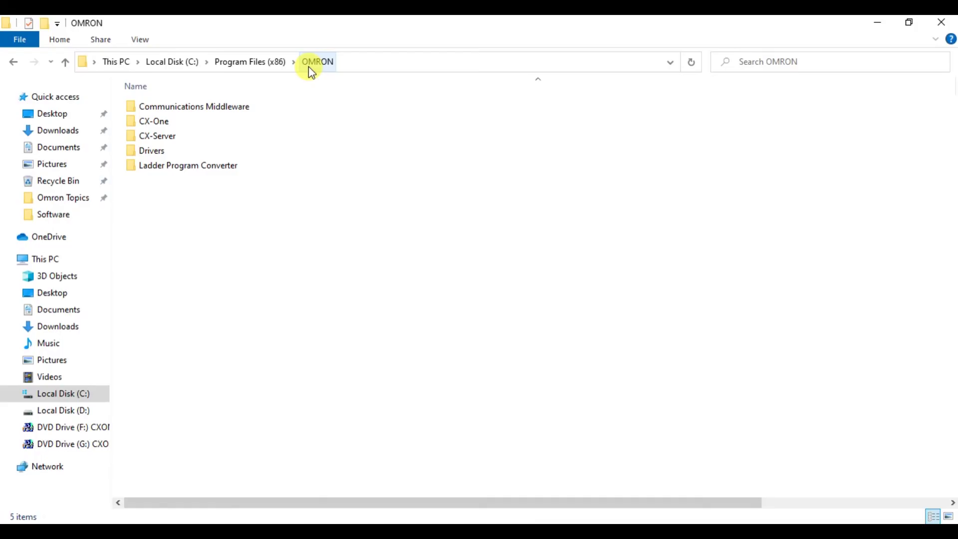
Open the CX-One and CX-Programmer folders and run CX-P.exe
double_click(180, 123)
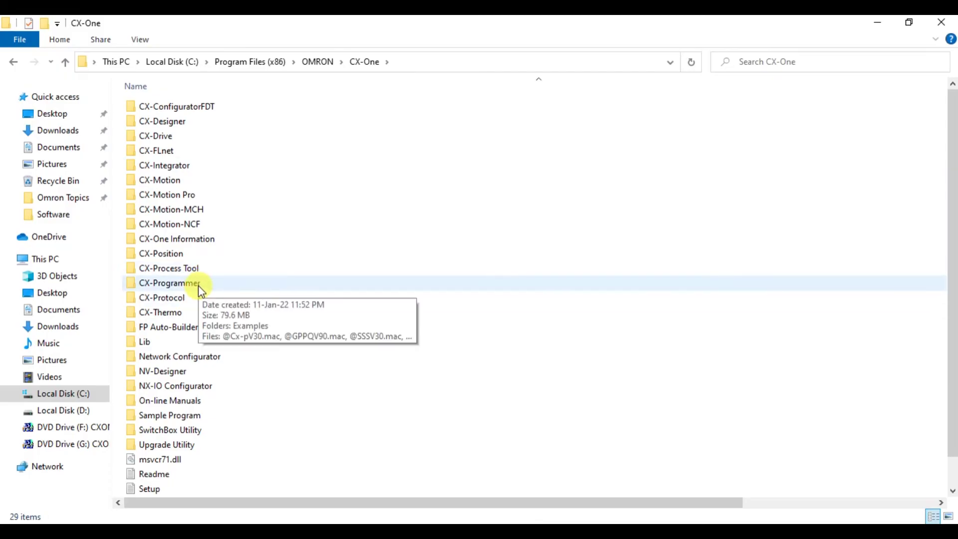
double_click(169, 284)
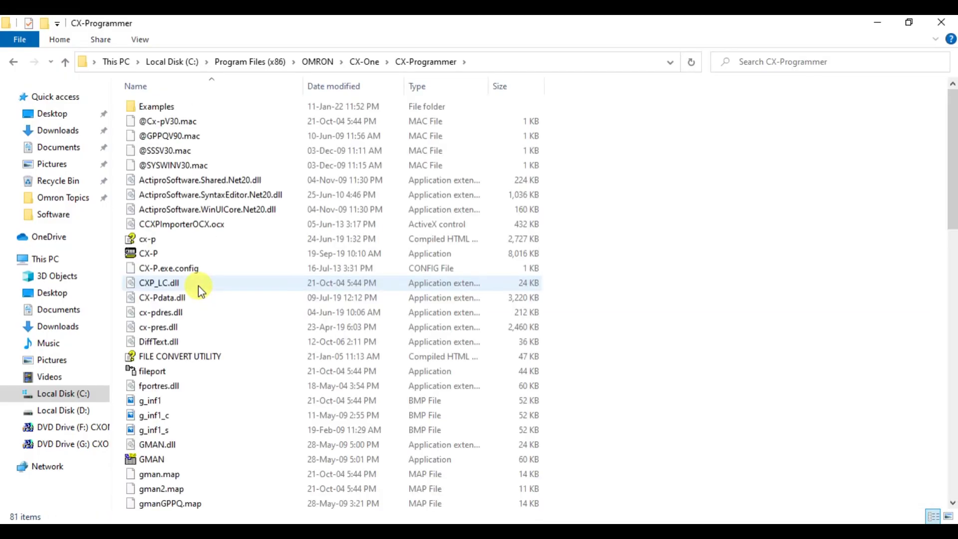
mouse_move(149, 253)
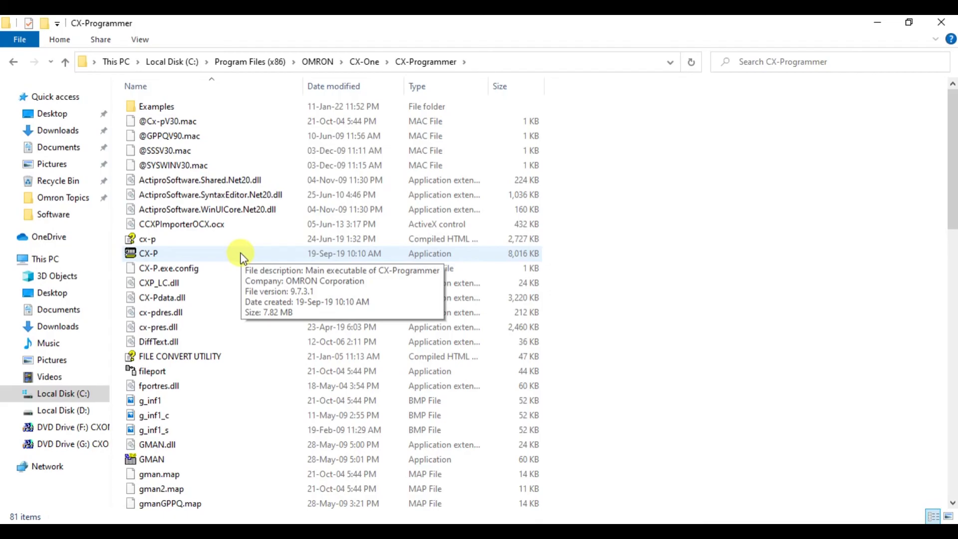
double_click(241, 257)
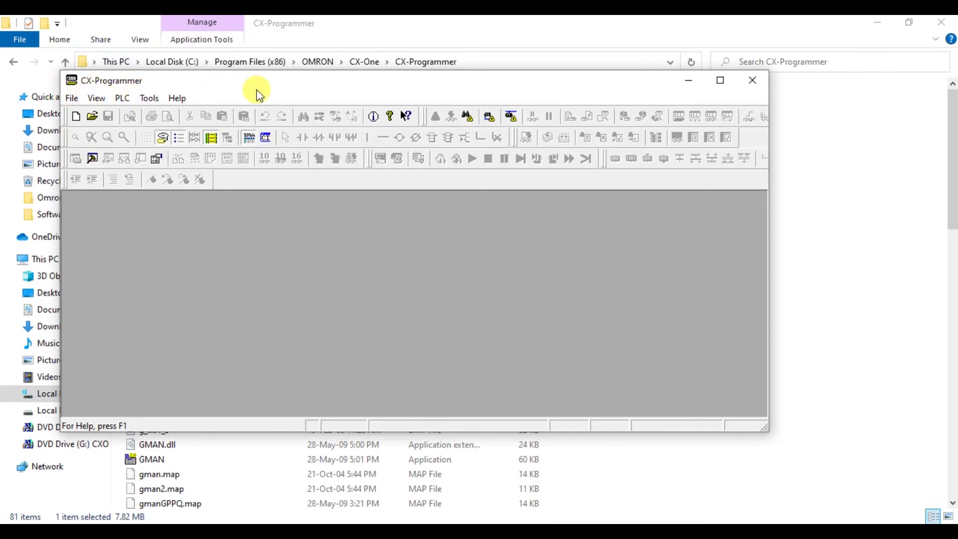
Maximize the CX-Programmer 9.7 window showing the empty workspace
click(720, 82)
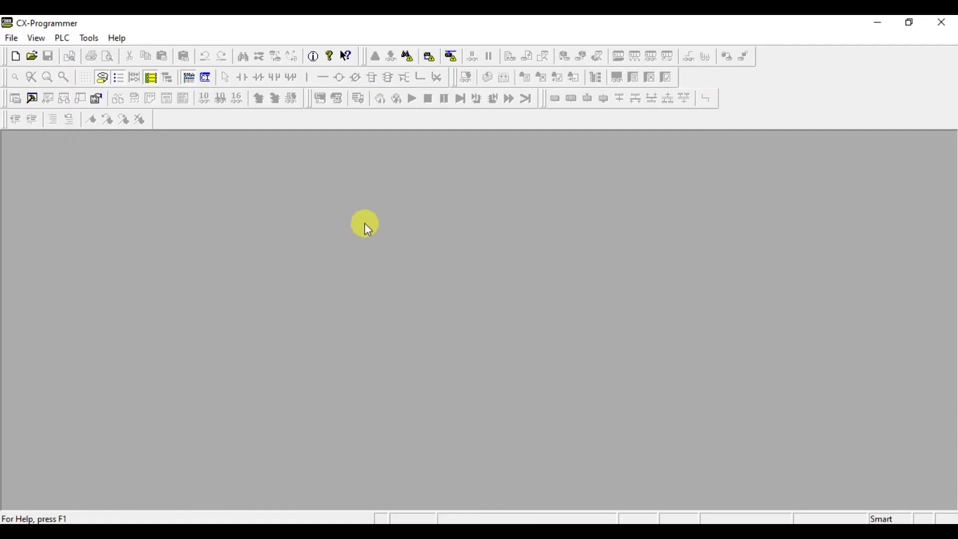